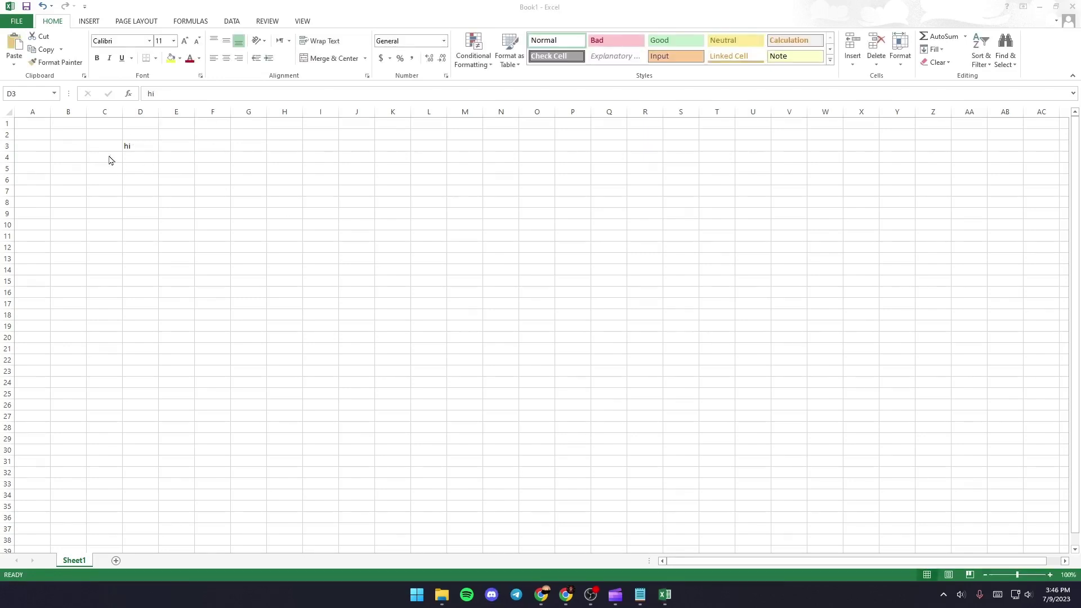
- Choose Desktop as the Save As location and replace the file name Book1 with 'name'
click(17, 22)
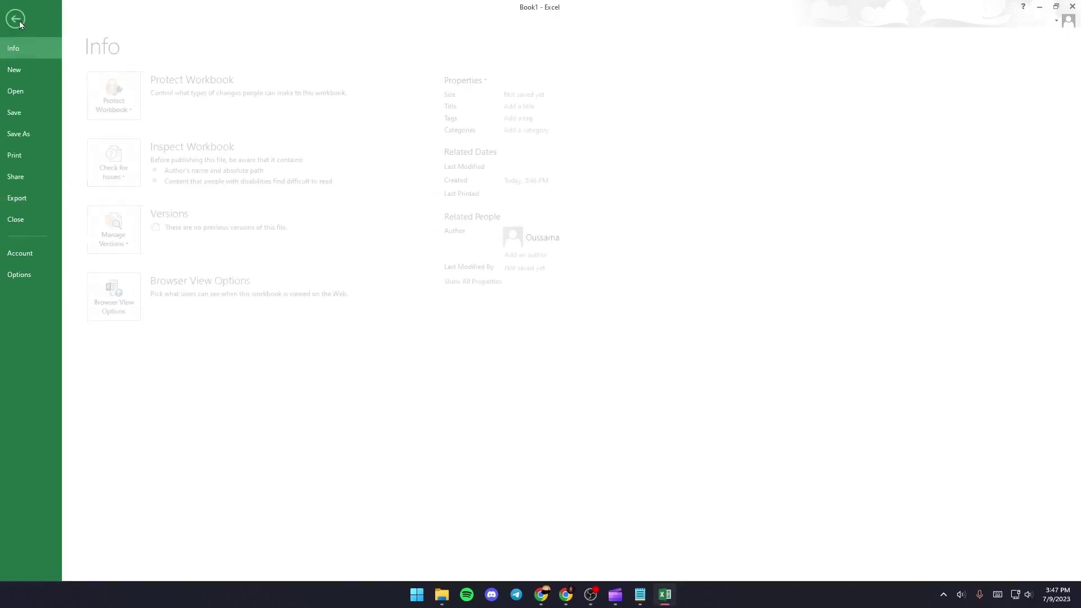
click(39, 139)
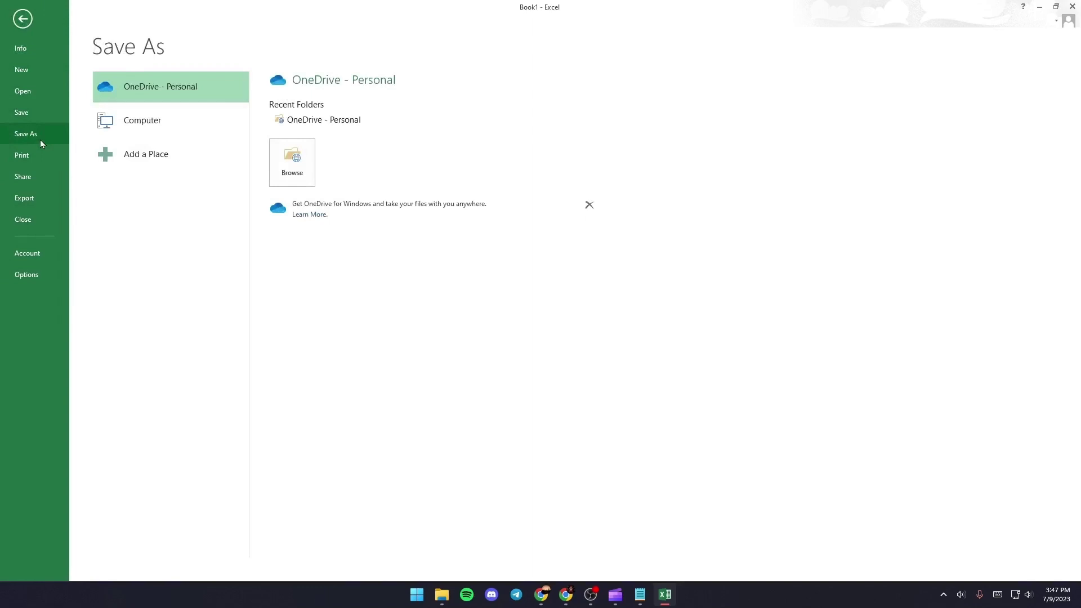
click(174, 120)
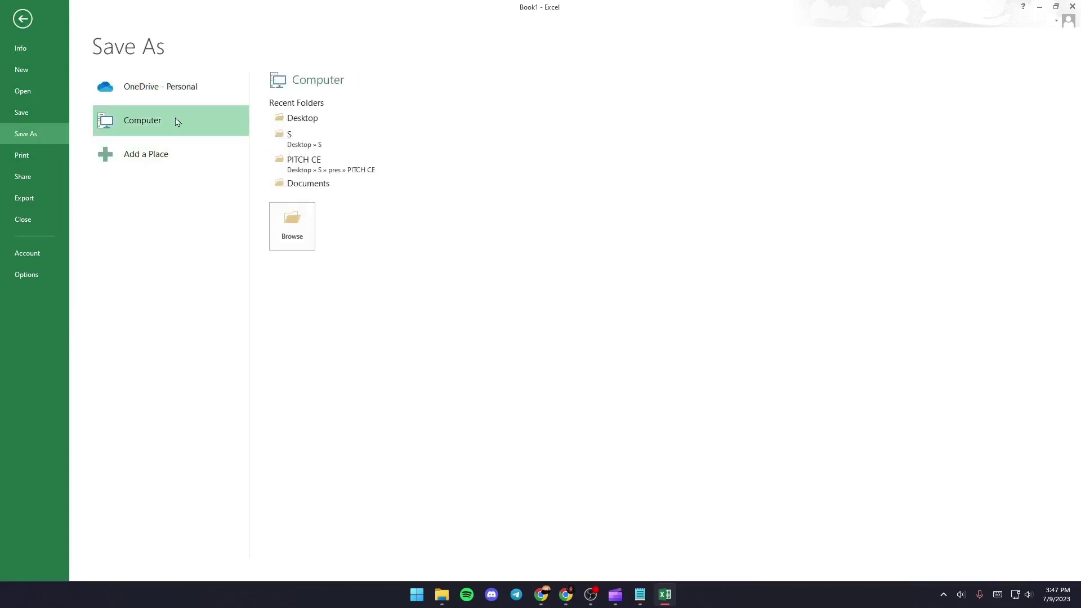
click(293, 228)
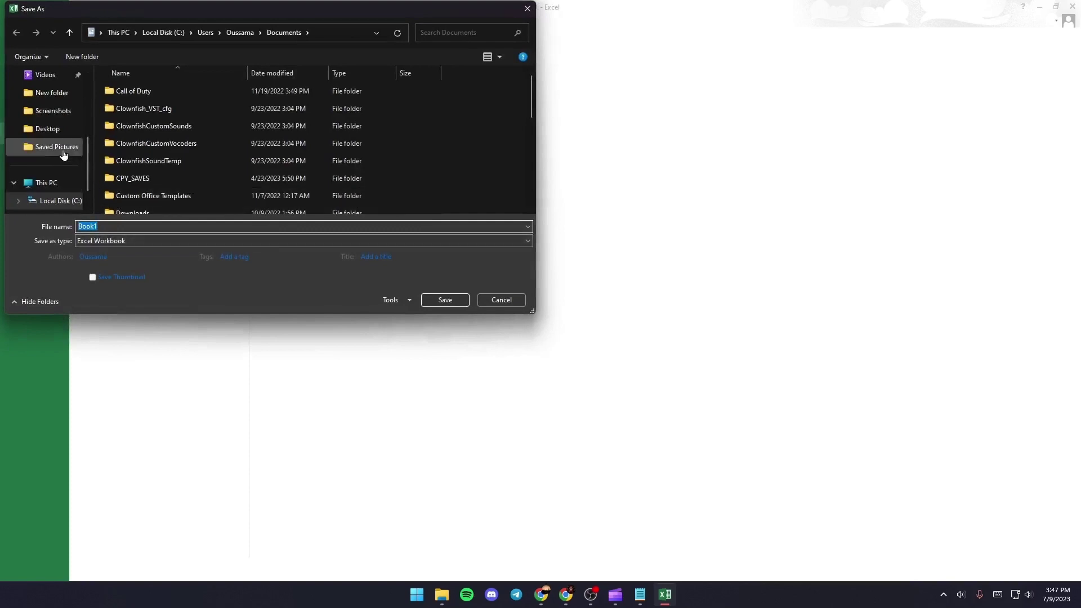
drag(92, 159, 90, 148)
scroll(85, 133, up, 2)
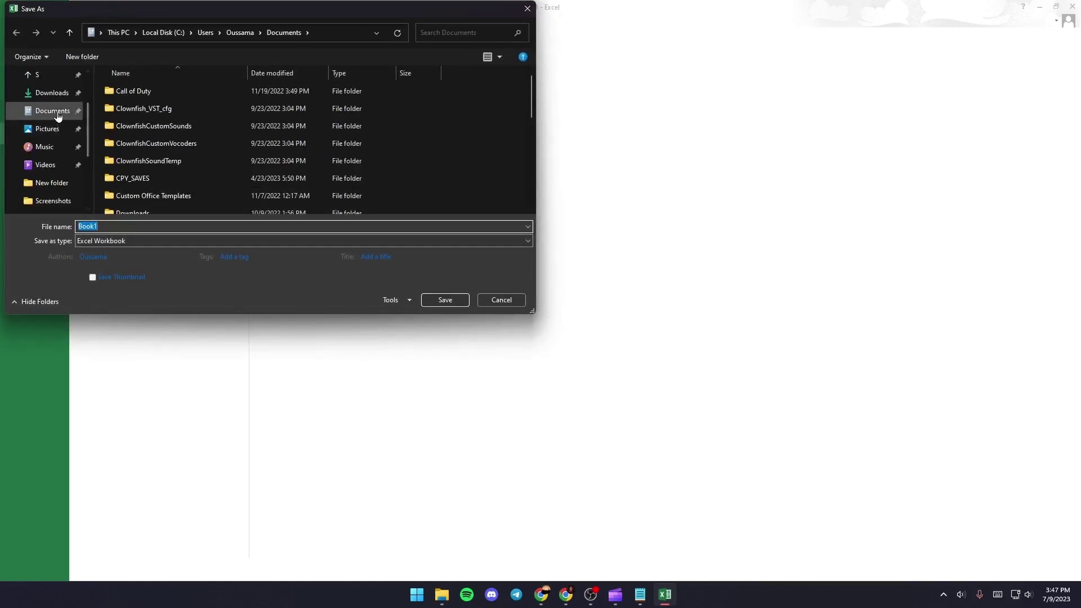
scroll(85, 123, up, 1)
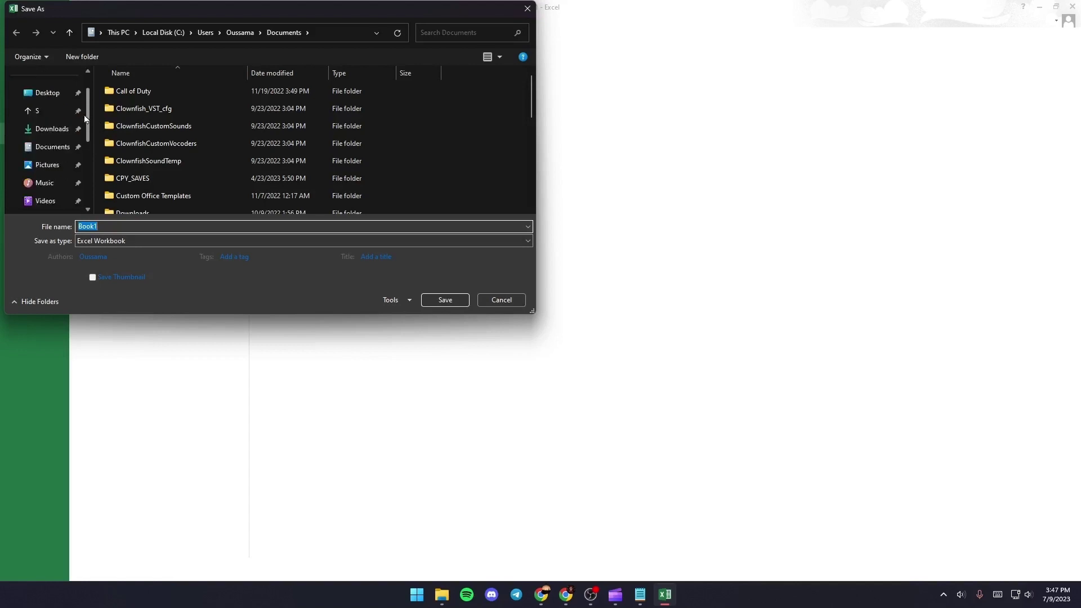
click(47, 93)
click(112, 224)
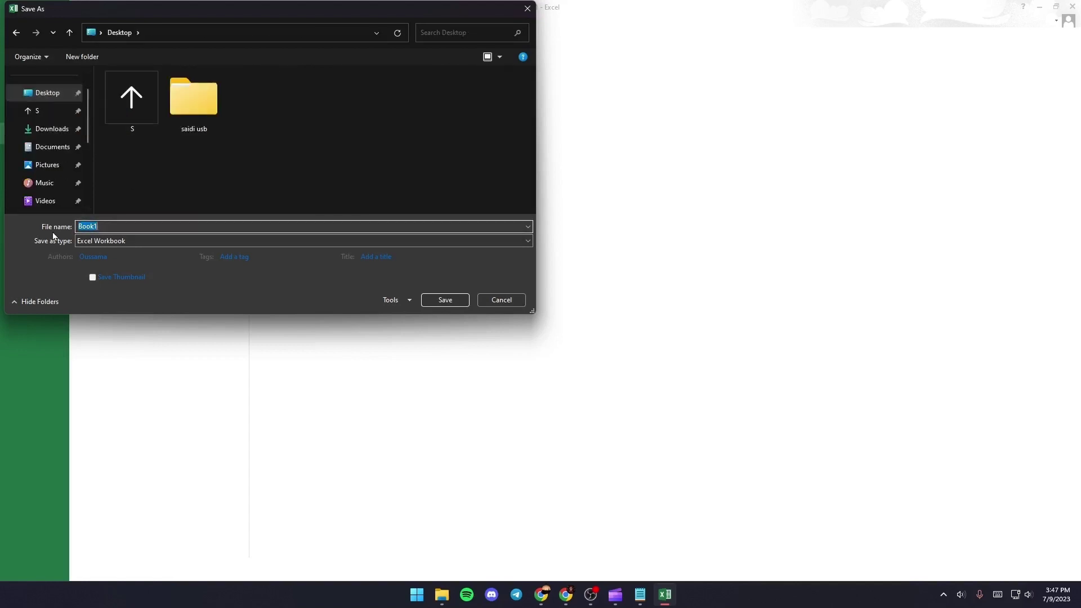
text(name)
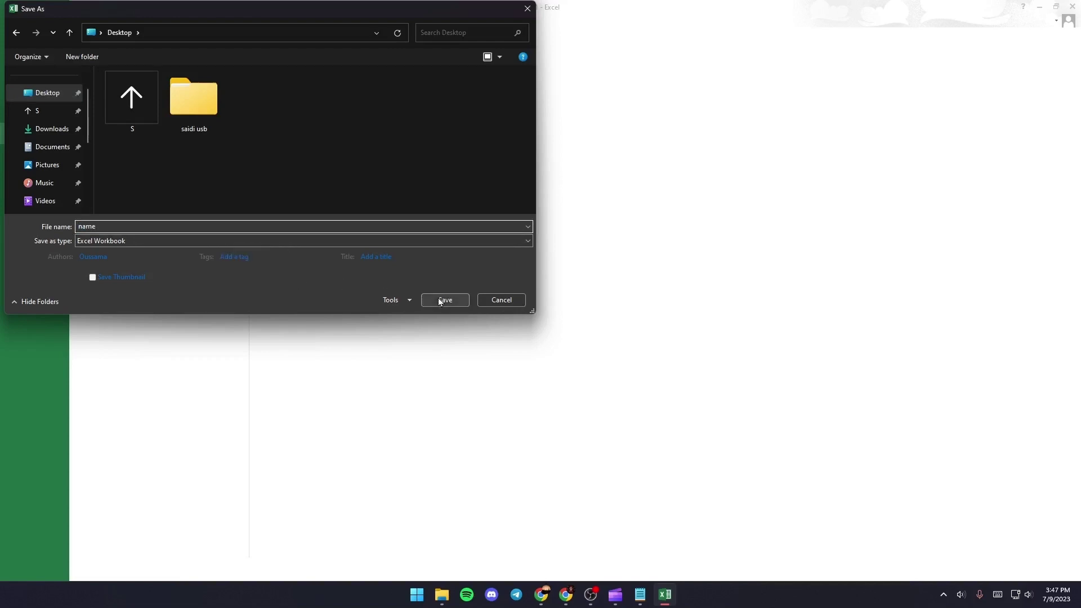
- Confirm saving the workbook as 'name', then launch Task Manager by searching 'task'
click(438, 300)
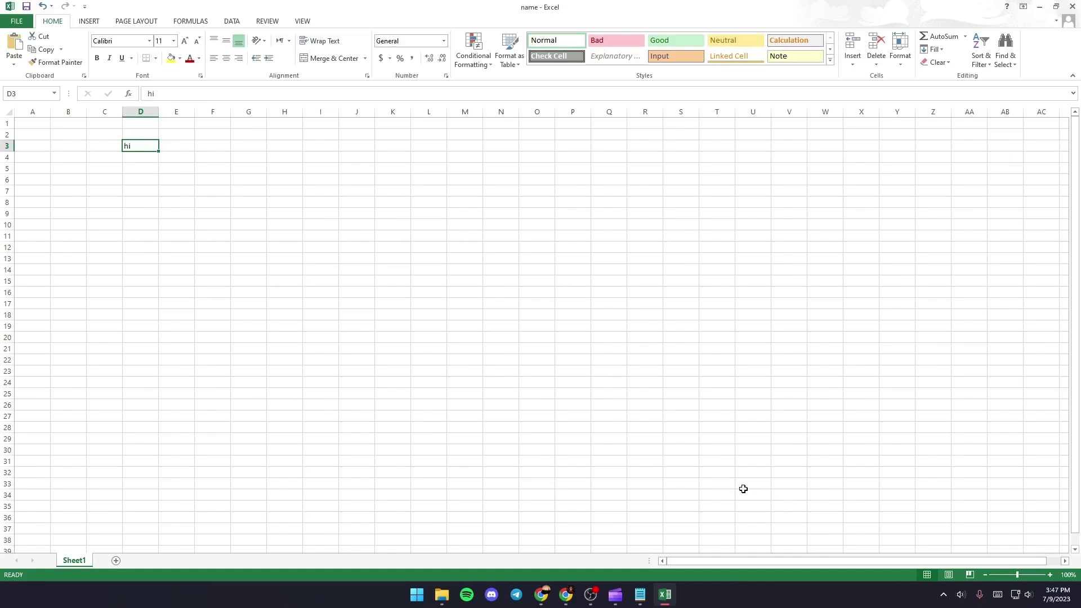
click(418, 594)
text(task)
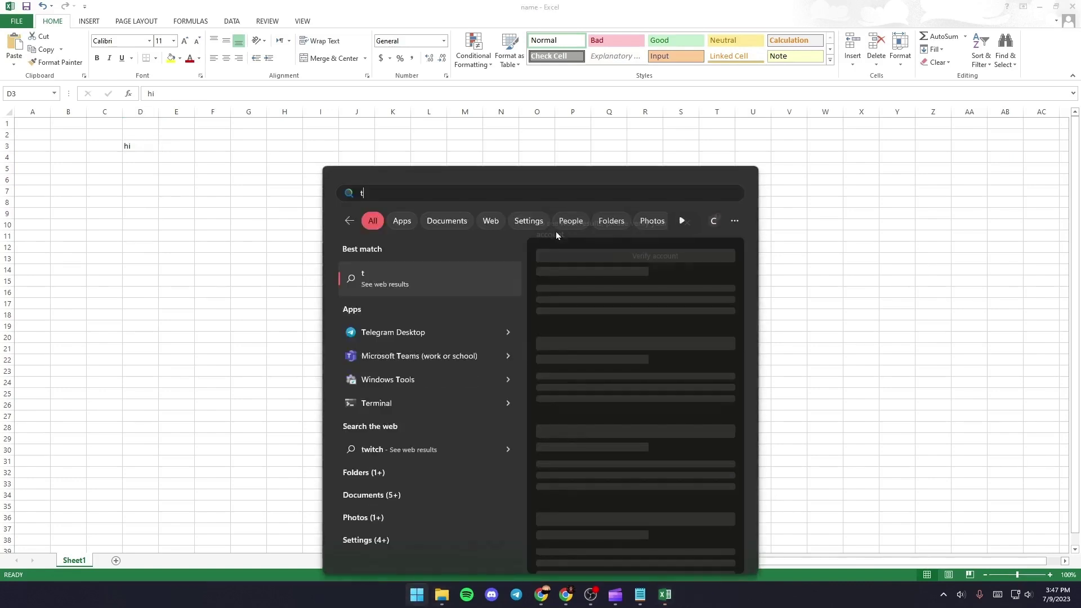
click(455, 276)
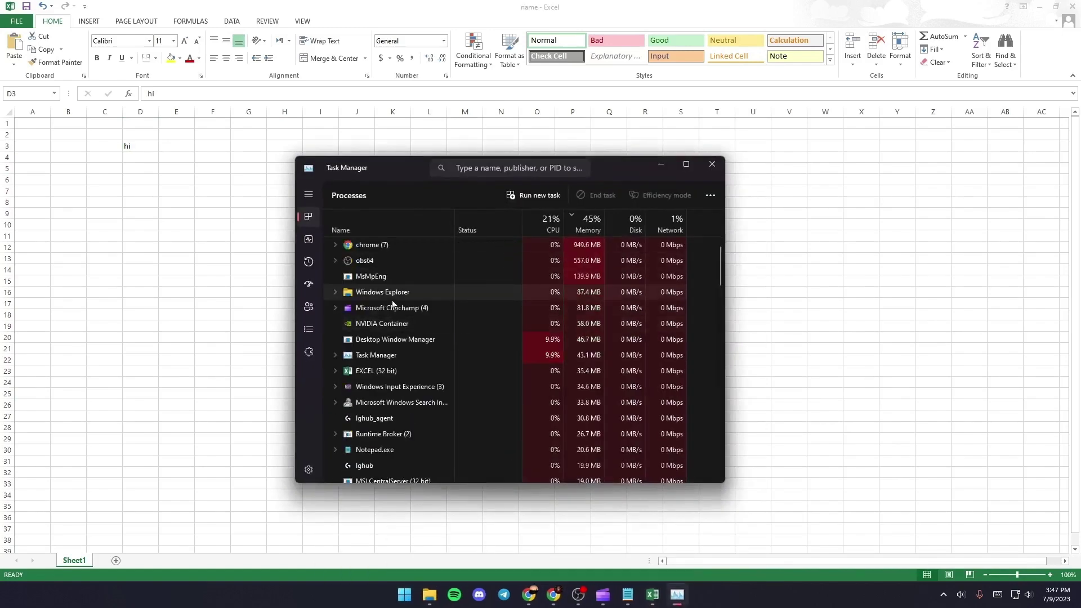
- On Task Manager's Details page, bring up EXCEL.EXE's Set priority options
click(312, 201)
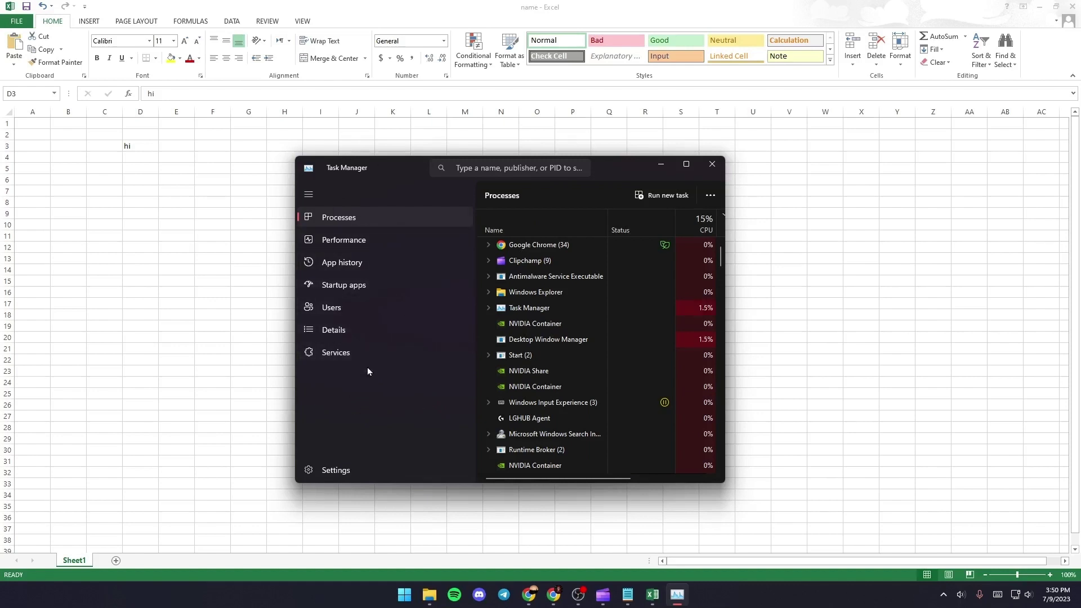
click(394, 336)
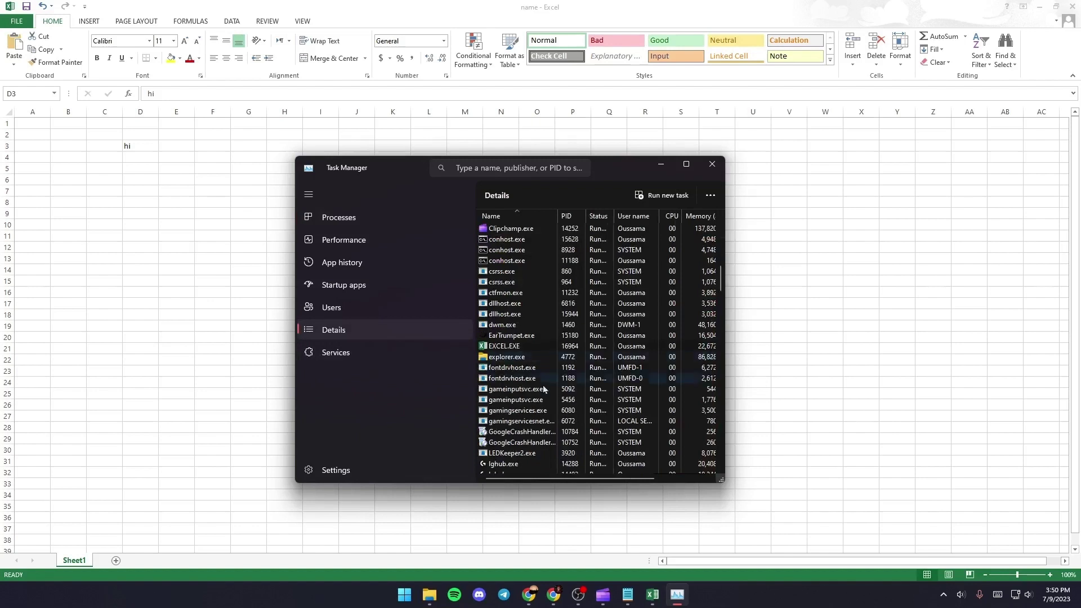
click(544, 350)
right_click(541, 349)
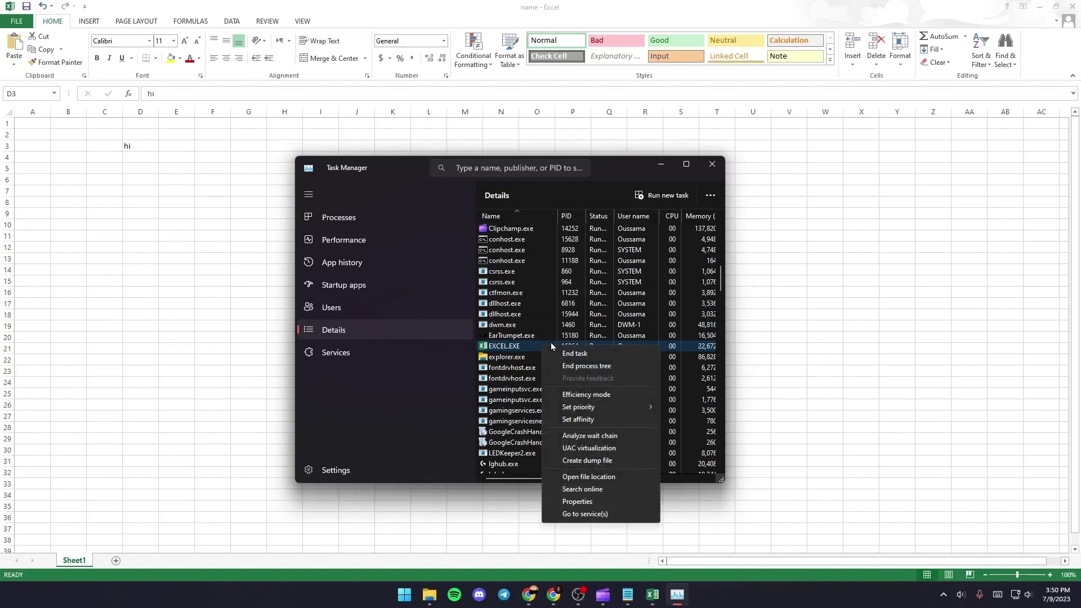
mouse_move(605, 408)
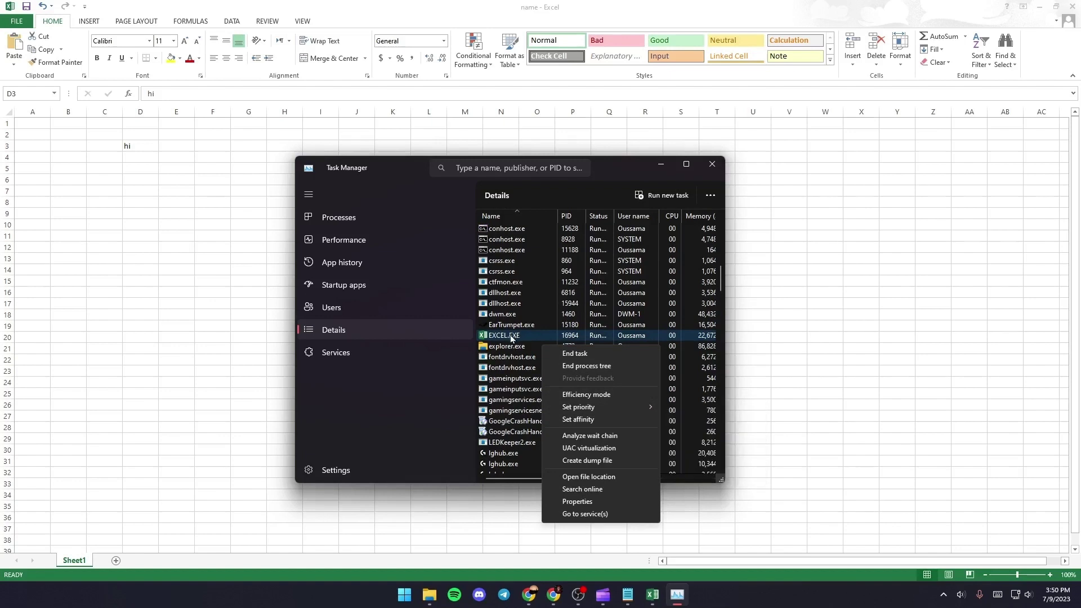
- Give EXCEL.EXE High priority and return to the Processes overview
click(342, 218)
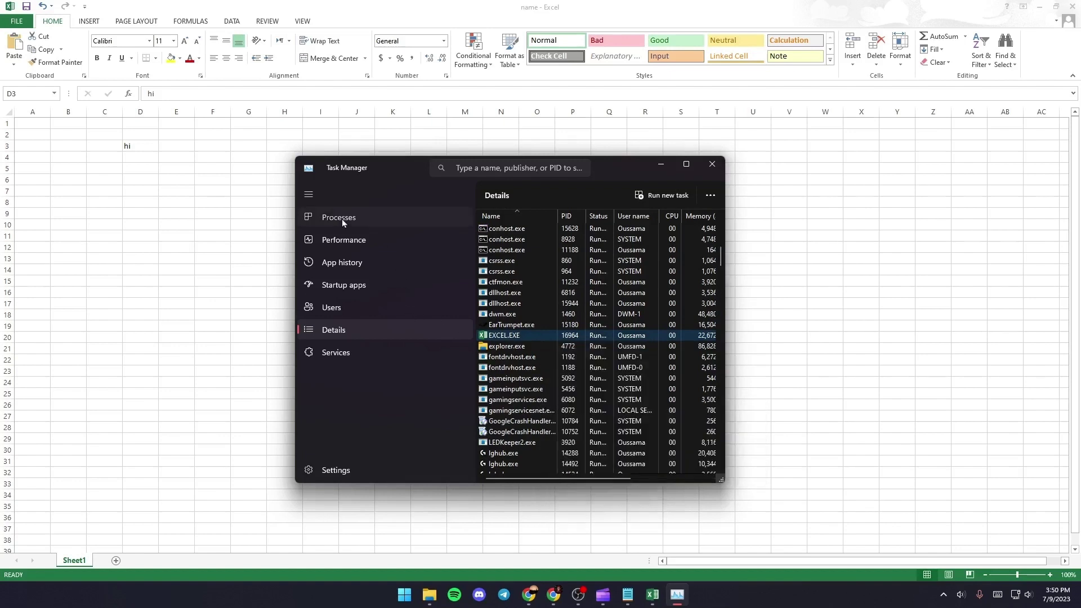
click(342, 219)
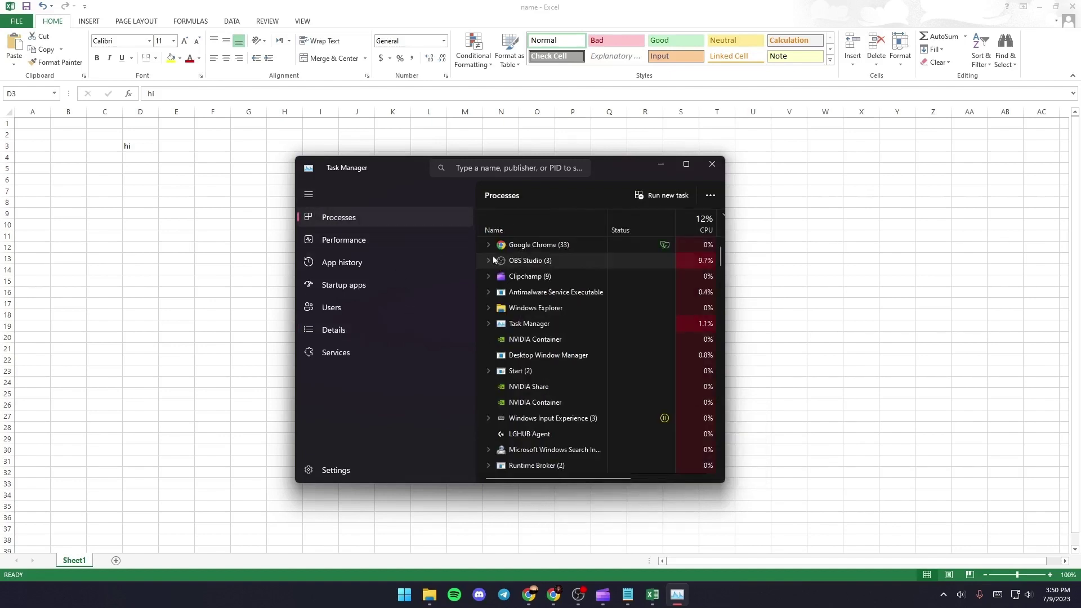
click(309, 200)
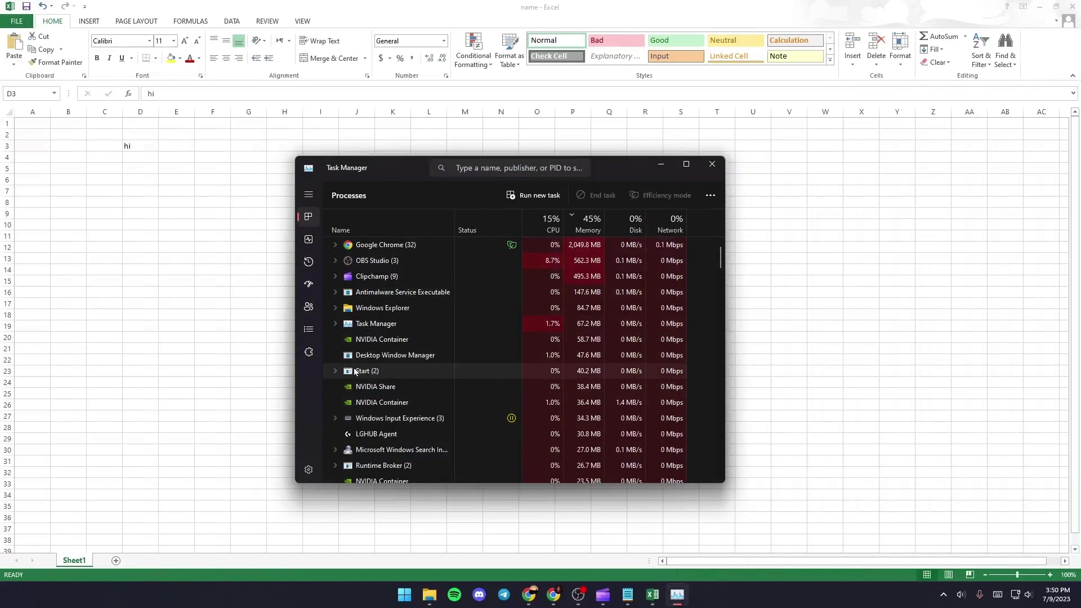
- End the Microsoft Excel (32 bit) task from the Processes list
scroll(363, 384, down, 3)
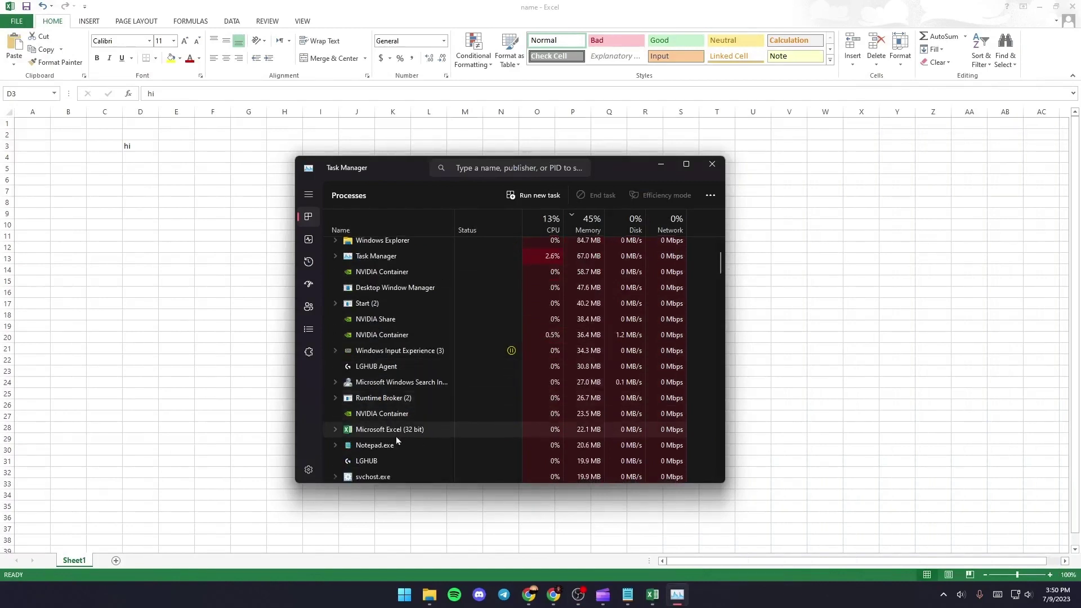
right_click(378, 430)
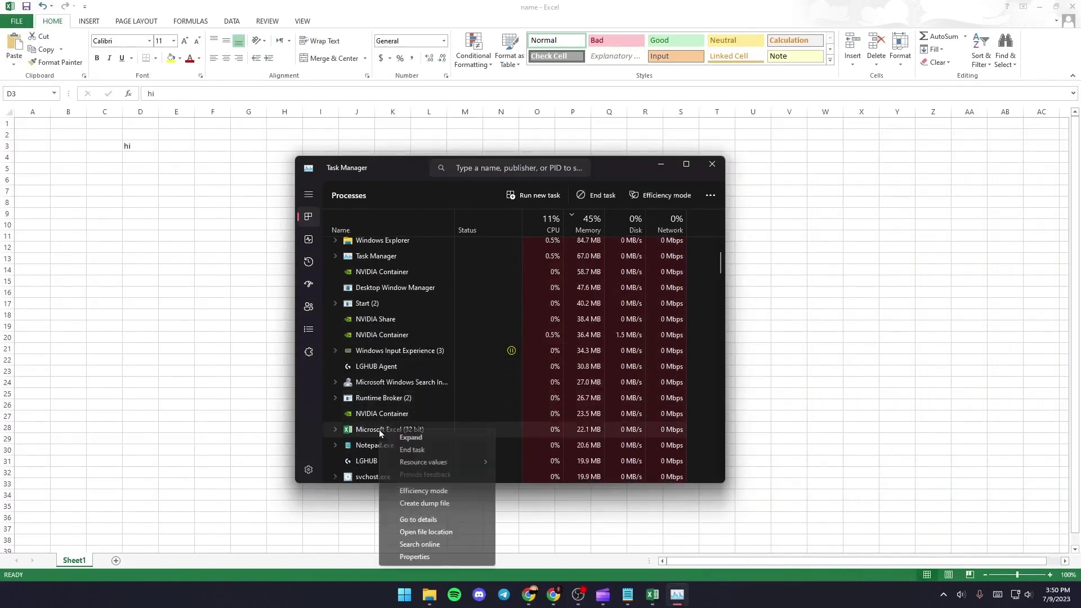
click(440, 455)
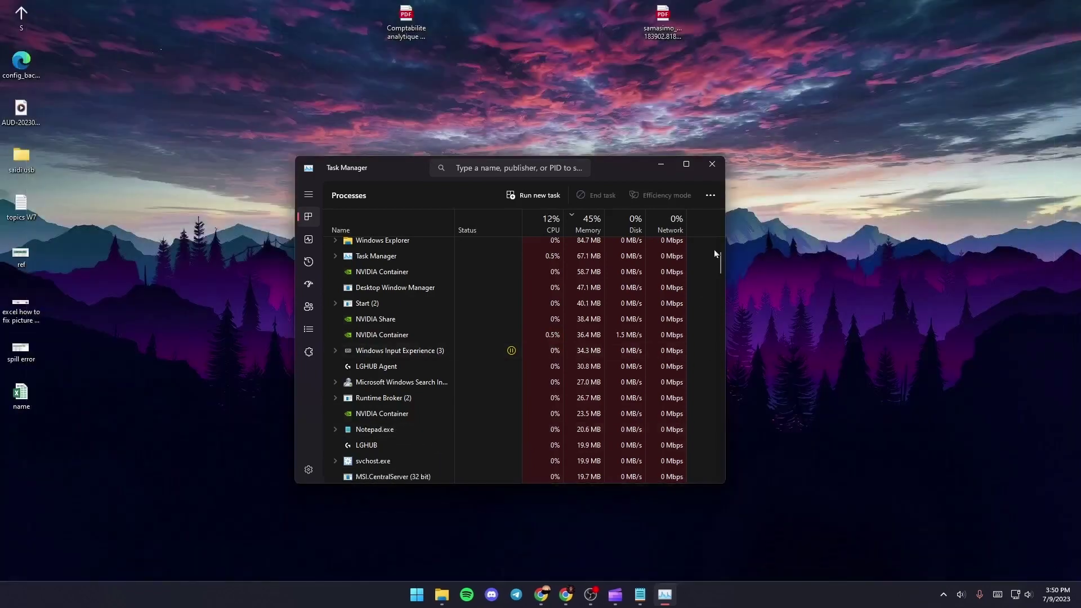
- Close Task Manager and run the 'control' command from the Win+R box
click(713, 165)
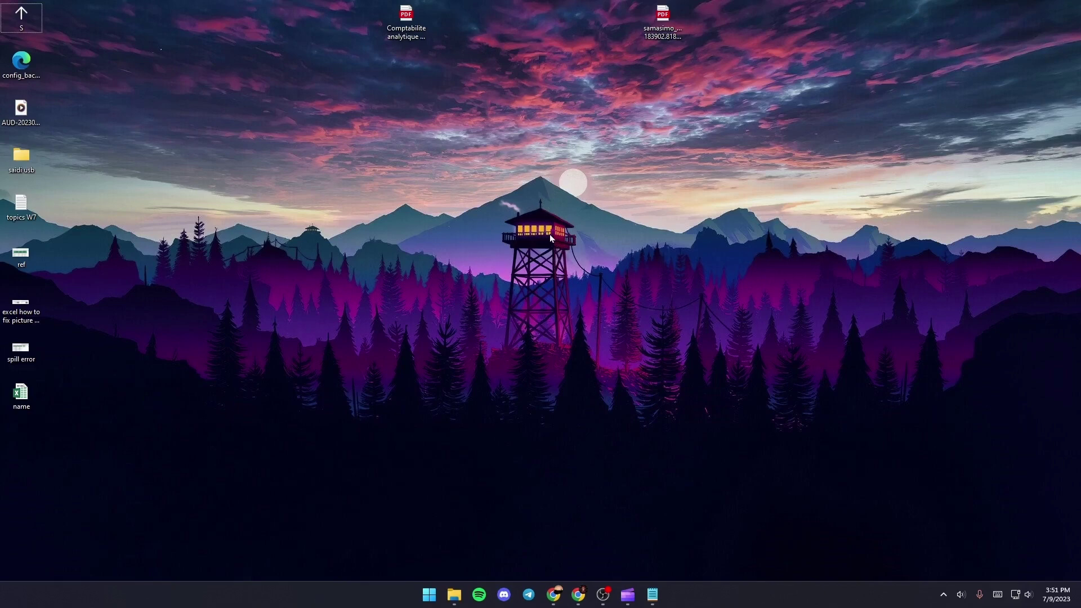
key(super+r)
text(control)
key(Return)
- Launch Run from a Start search for 'run' and enter %temp%
click(429, 594)
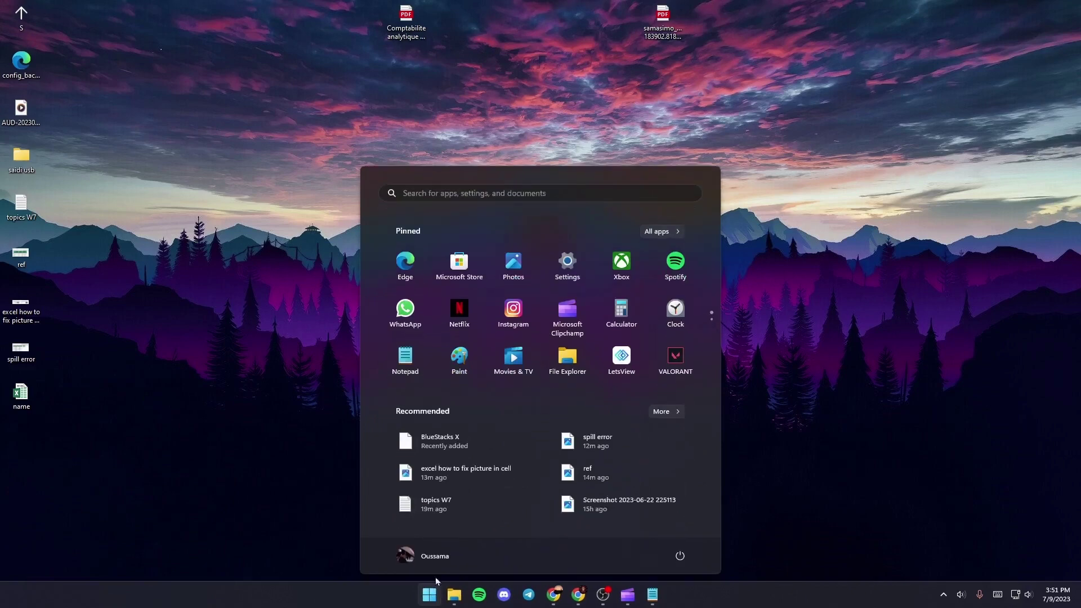
click(512, 194)
text(r)
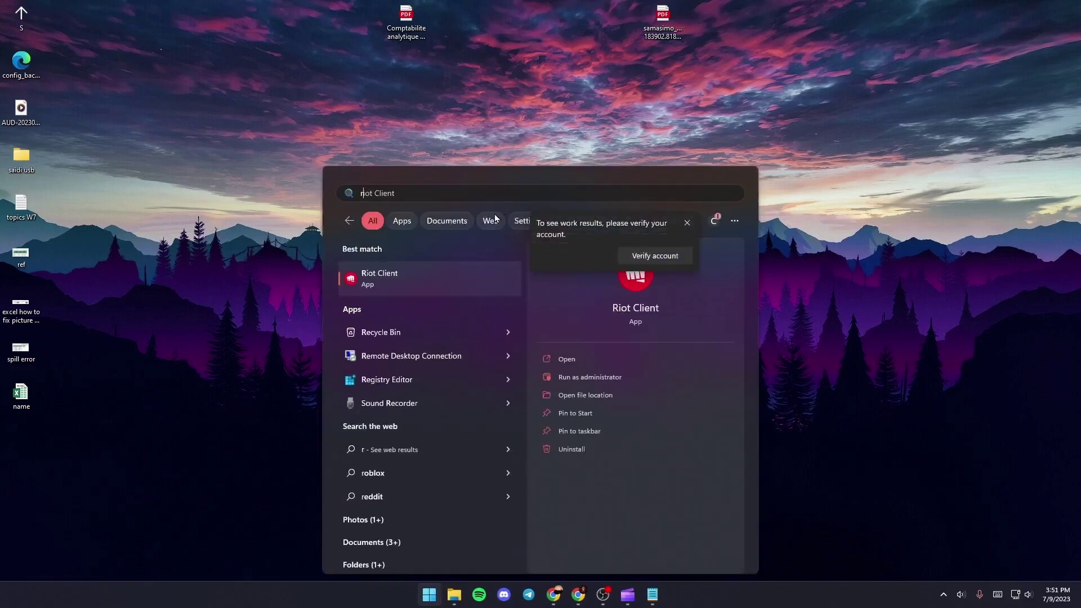
text(un)
click(431, 288)
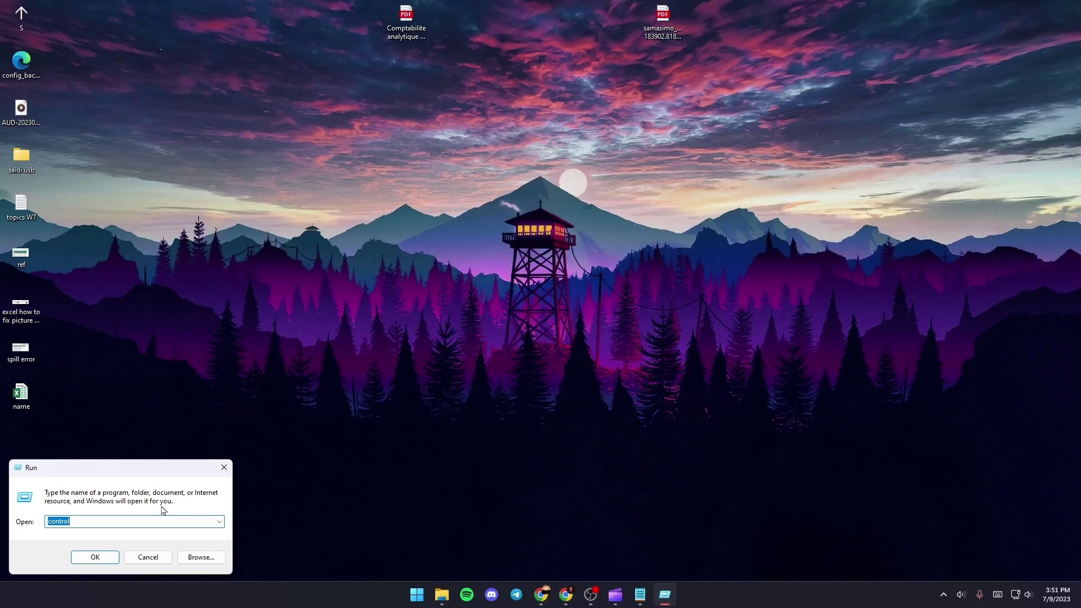
text(%temp)
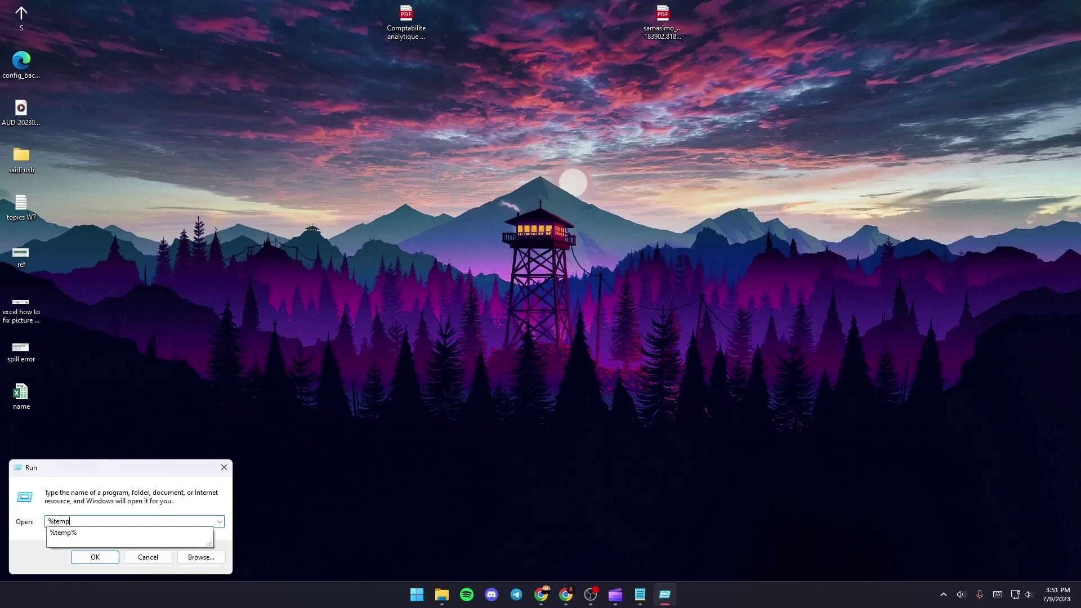
text(%)
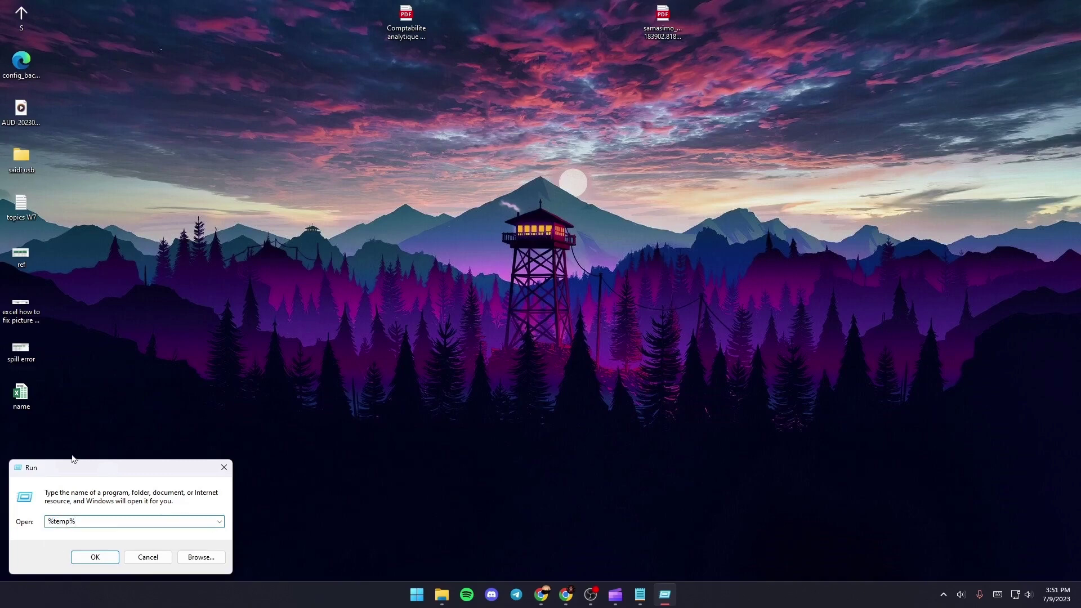
- Open the %temp% folder in File Explorer
click(103, 557)
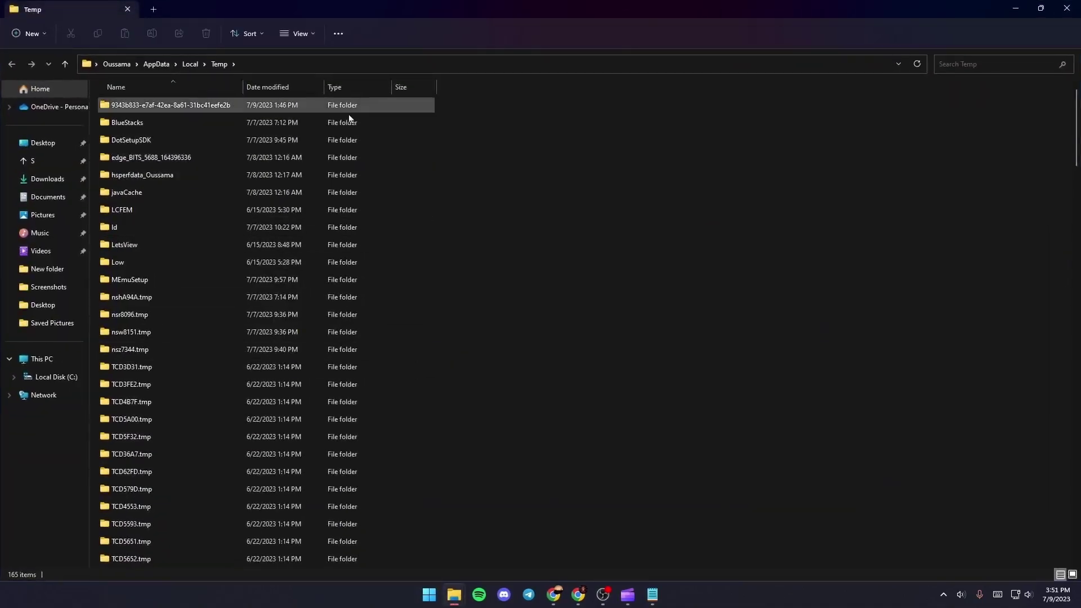
scroll(325, 403, down, 5)
scroll(333, 433, up, 5)
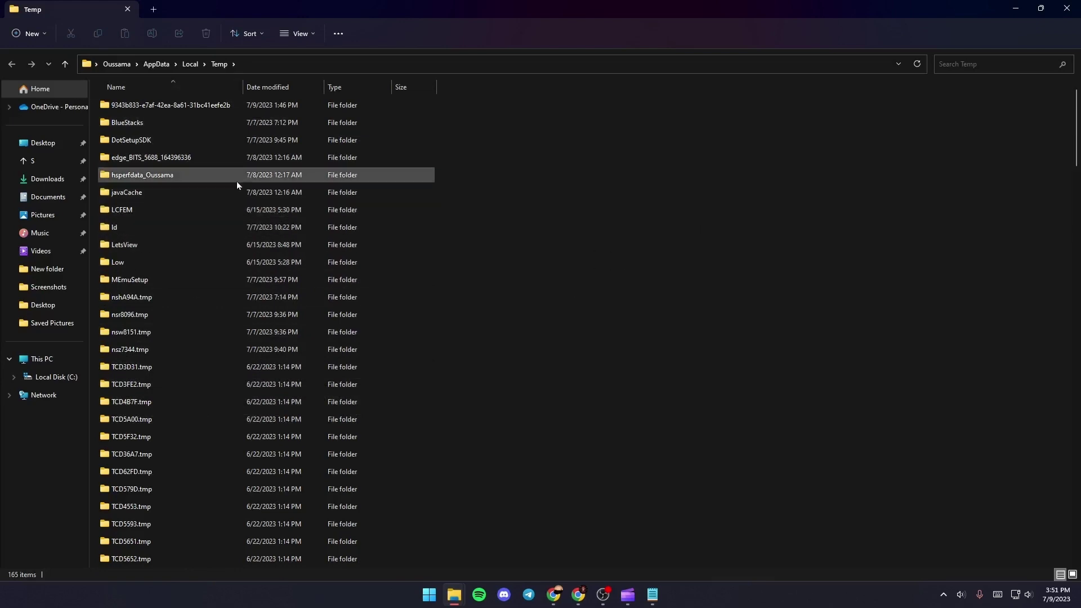
- Select all 165 items in the Temp folder and delete them
click(237, 109)
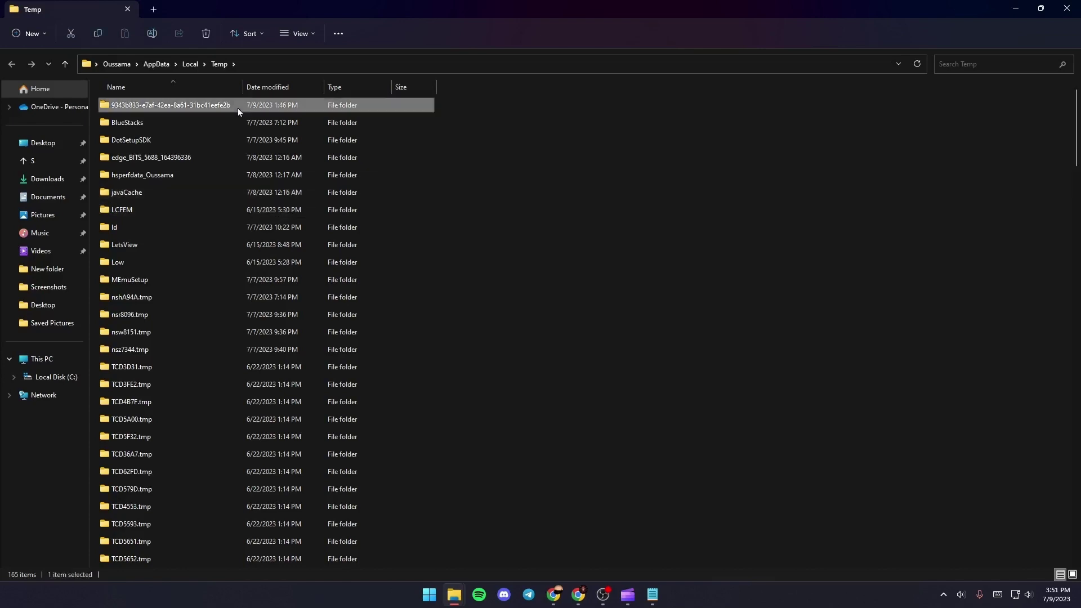
key(ctrl+a)
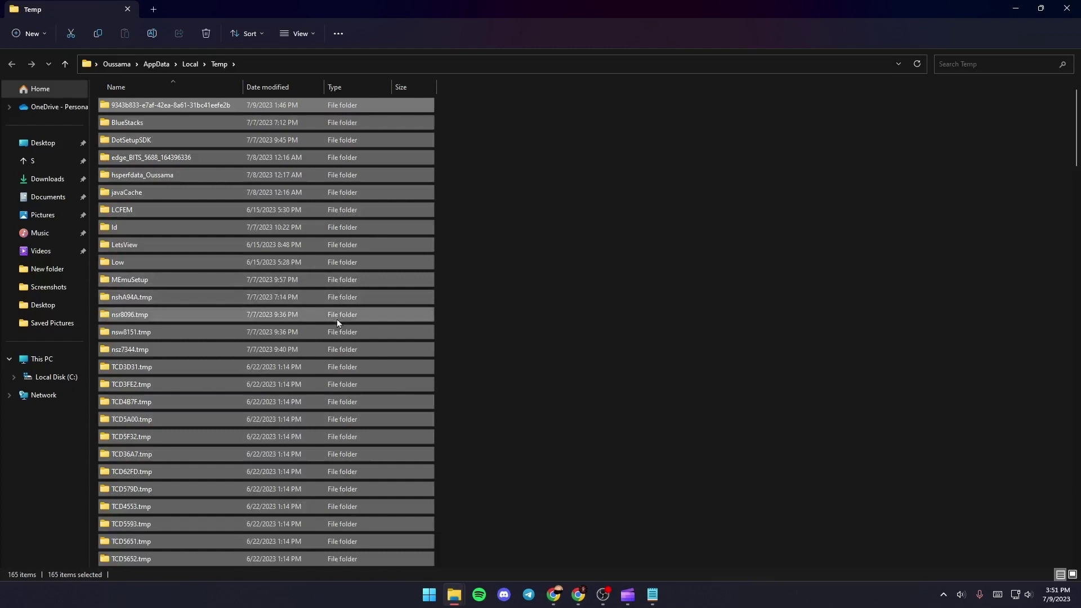
right_click(311, 195)
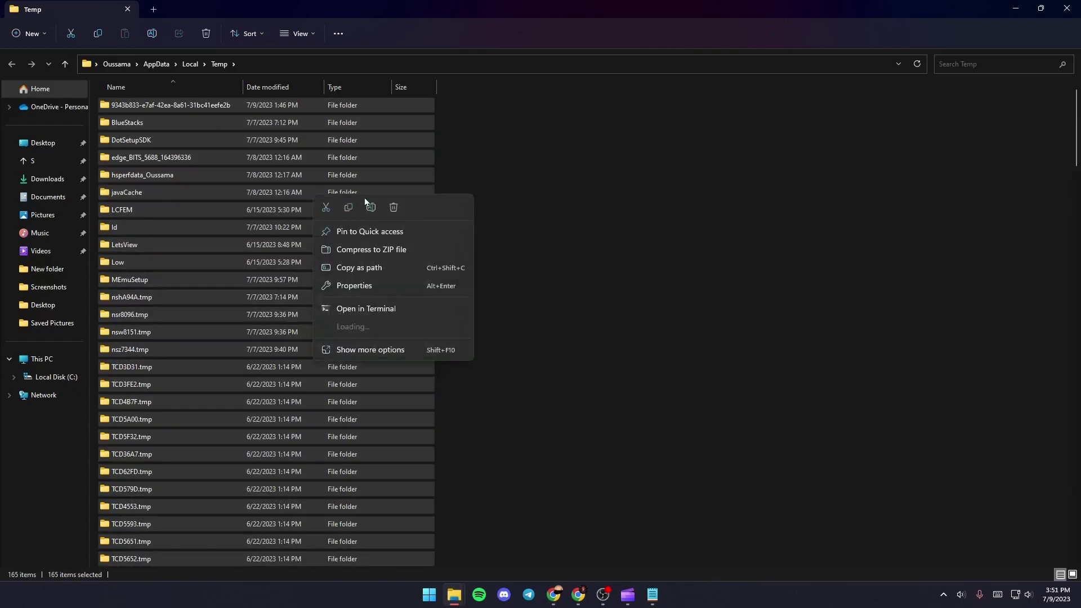
click(394, 208)
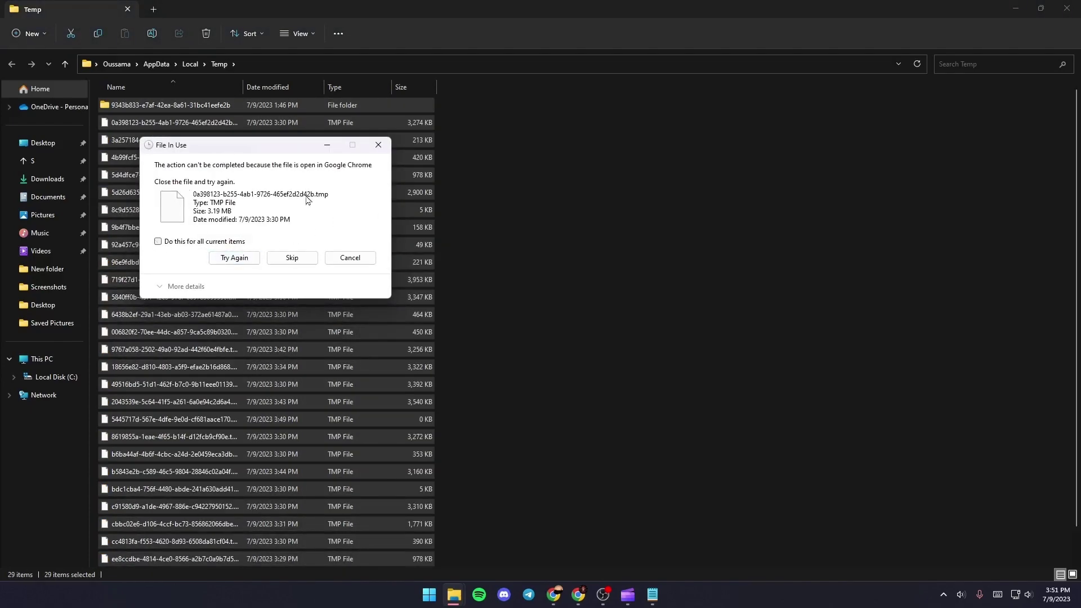
- Skip every in-use file and the in-use folder, leaving 29 items in Temp
drag(264, 149, 553, 221)
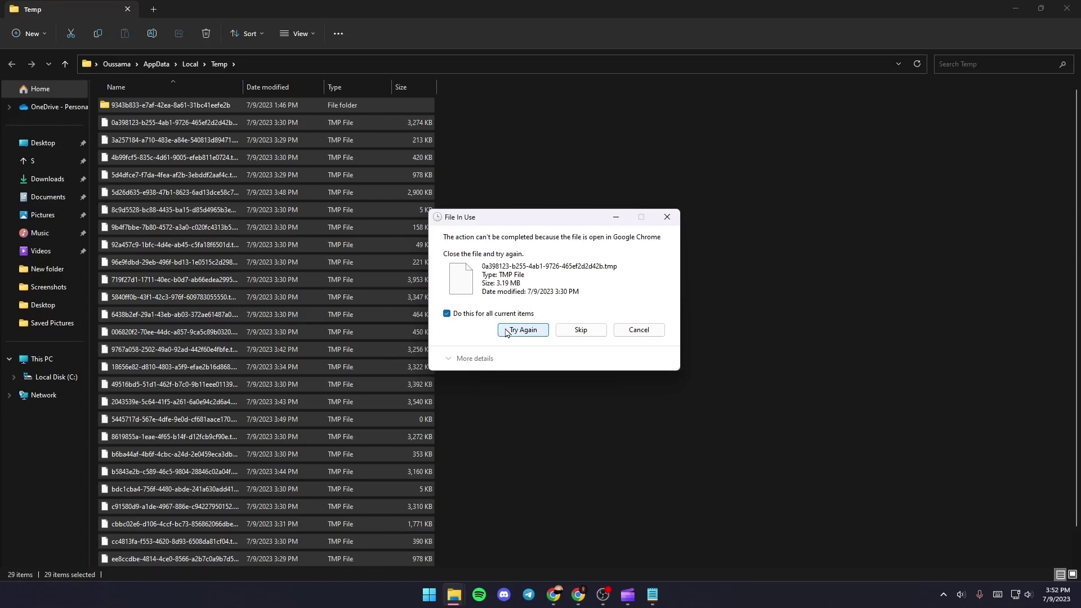
click(583, 330)
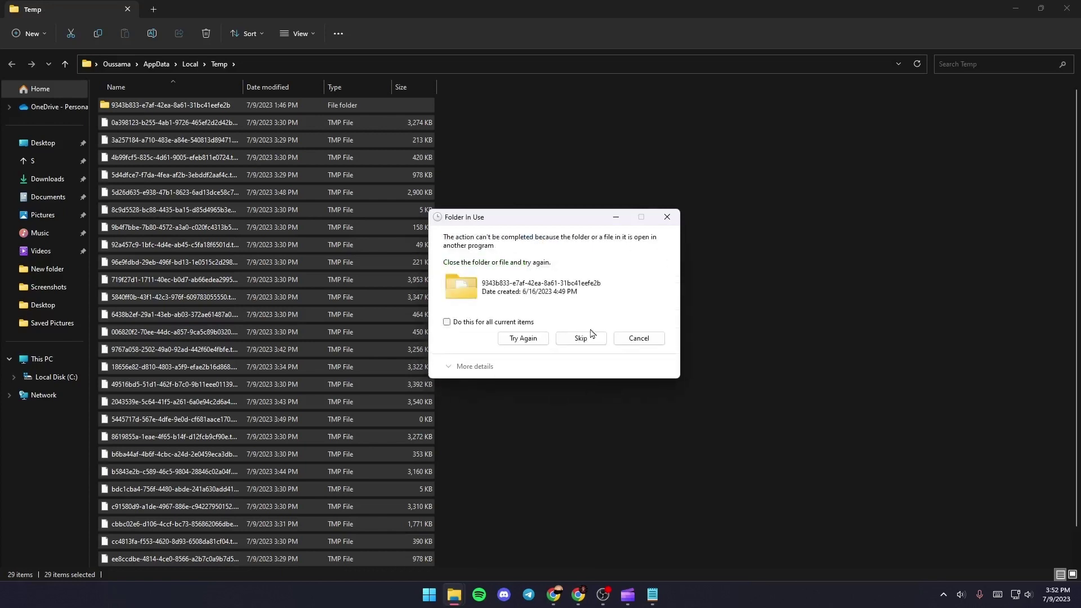
click(583, 338)
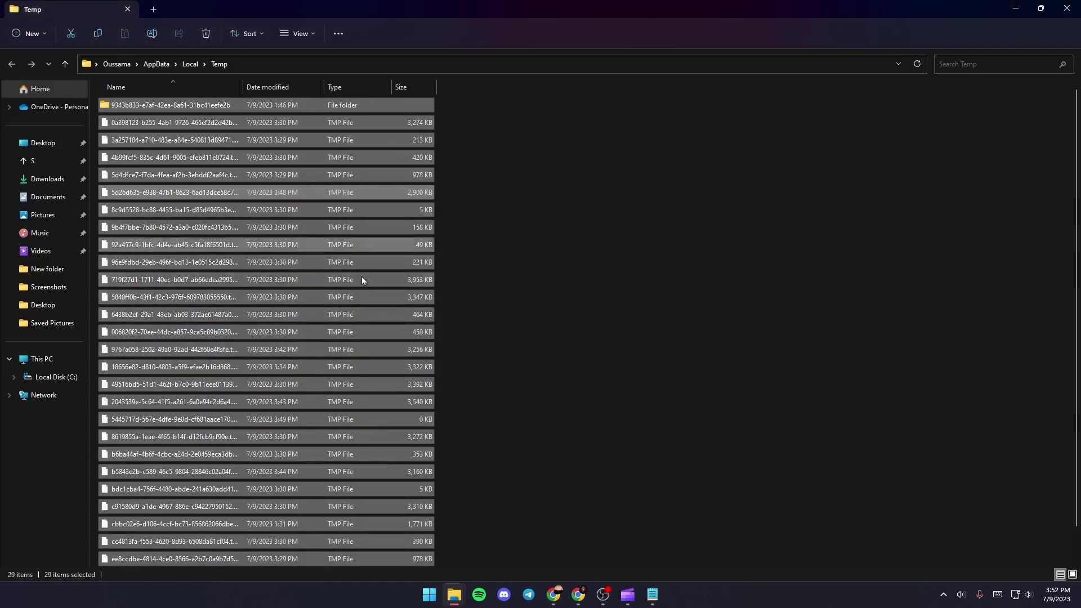
click(483, 372)
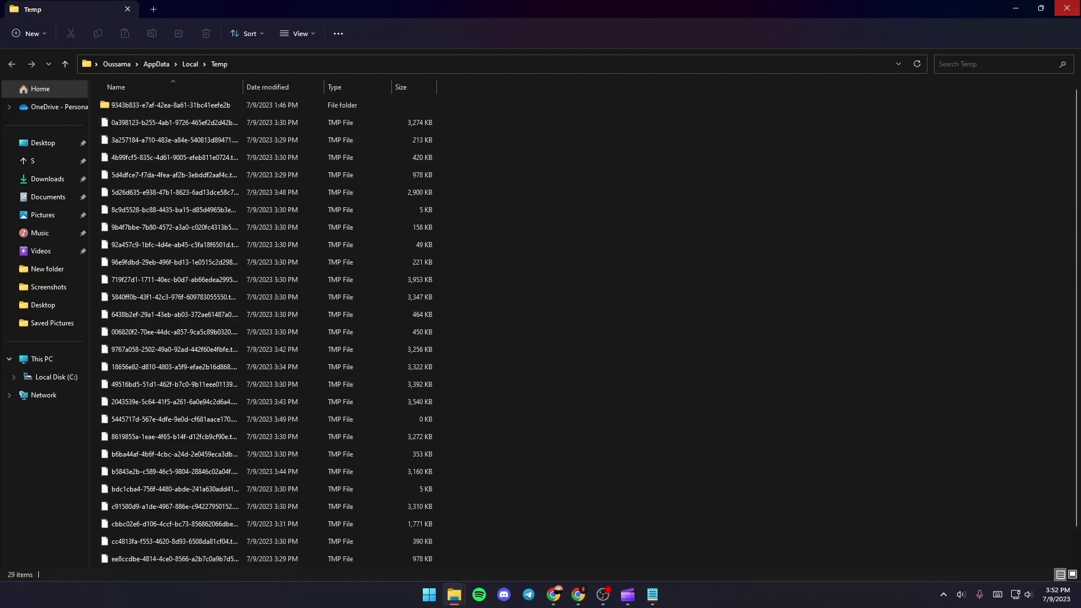
- Close the Temp folder window and open the 'name' workbook from the desktop
click(1067, 7)
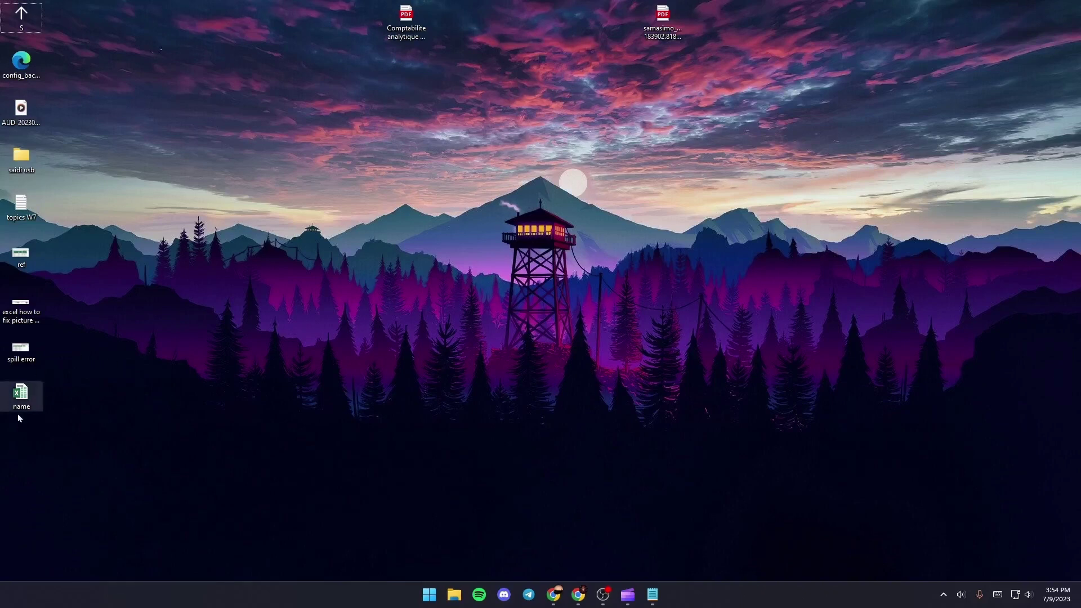
double_click(2, 403)
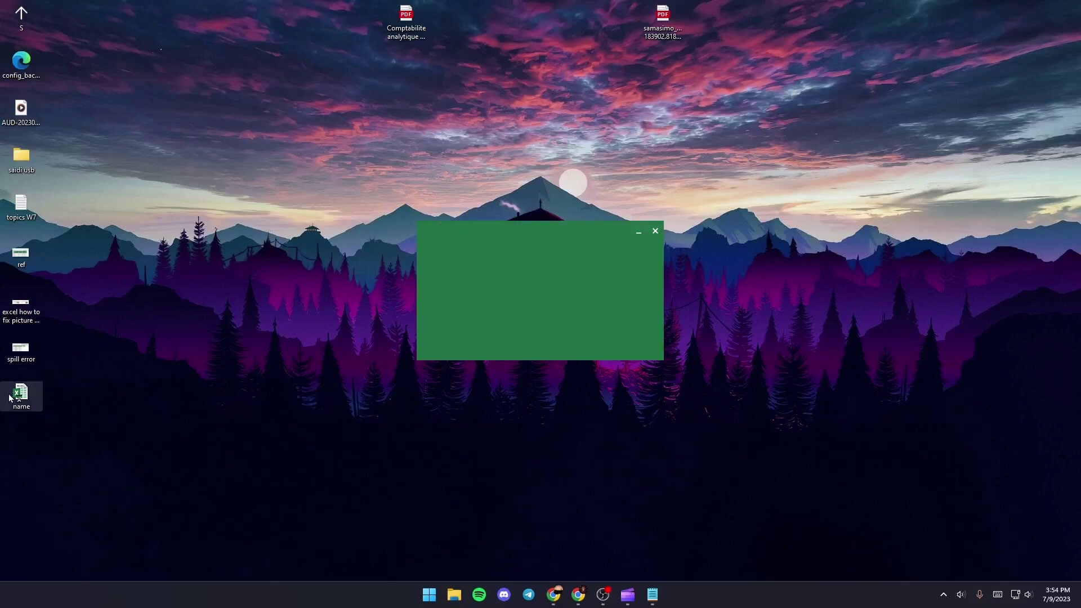